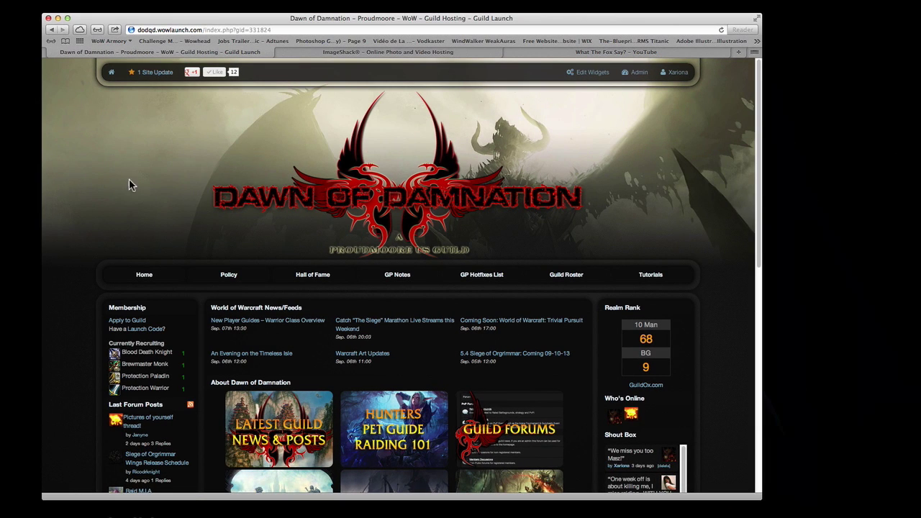
Open the "Pictures of yourself thread!" topic from the last forum posts and review its replies down to the quick reply box
{"action": "left_click", "coordinate": [134, 196]}
{"action": "scroll", "coordinate": [180, 302], "scroll_direction": "down", "scroll_amount": 3}
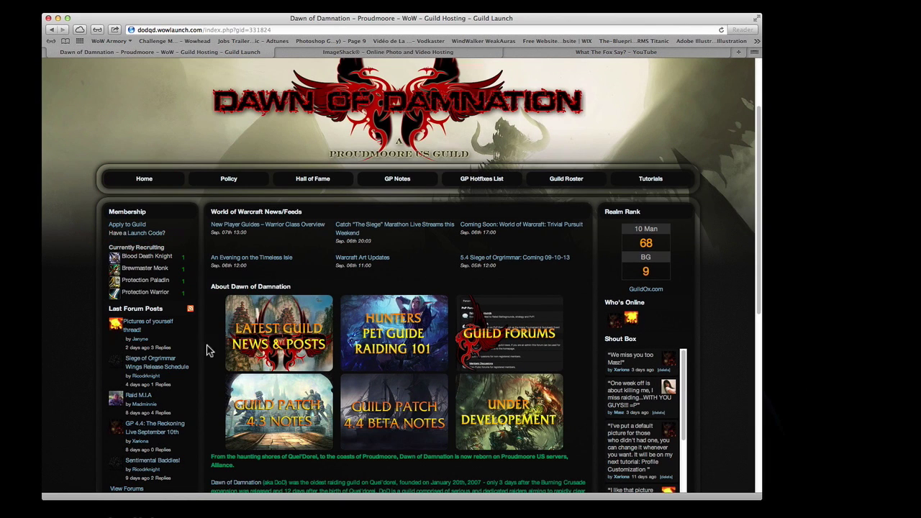
{"action": "left_click", "coordinate": [162, 321]}
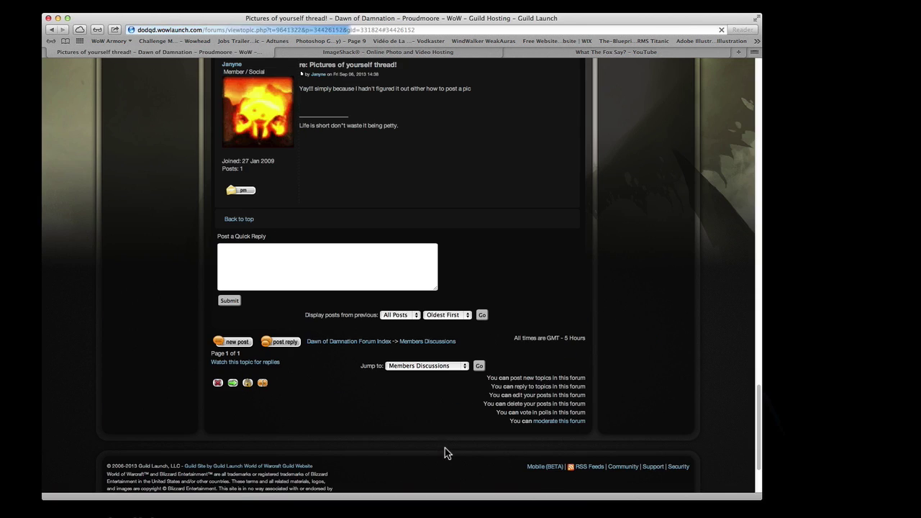
{"action": "scroll", "coordinate": [549, 360], "scroll_direction": "up", "scroll_amount": 5}
{"action": "scroll", "coordinate": [548, 359], "scroll_direction": "up", "scroll_amount": 5}
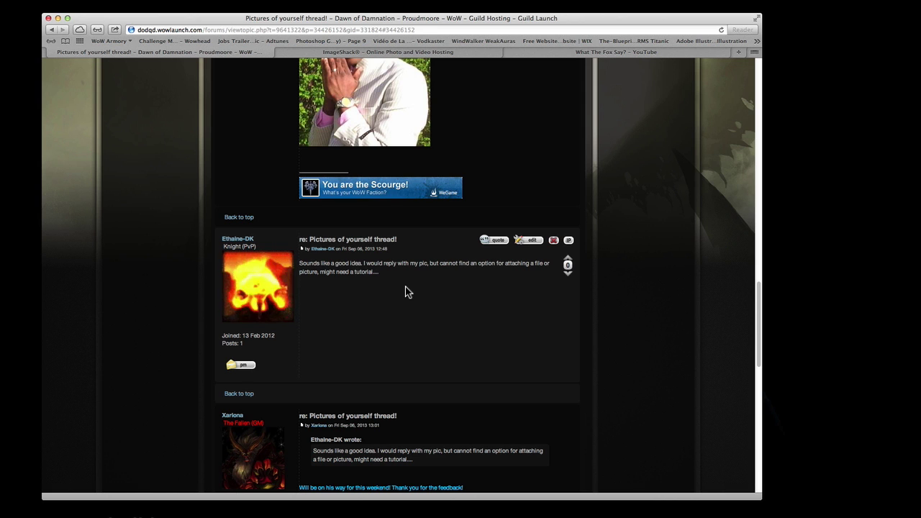
{"action": "scroll", "coordinate": [407, 291], "scroll_direction": "down", "scroll_amount": 5}
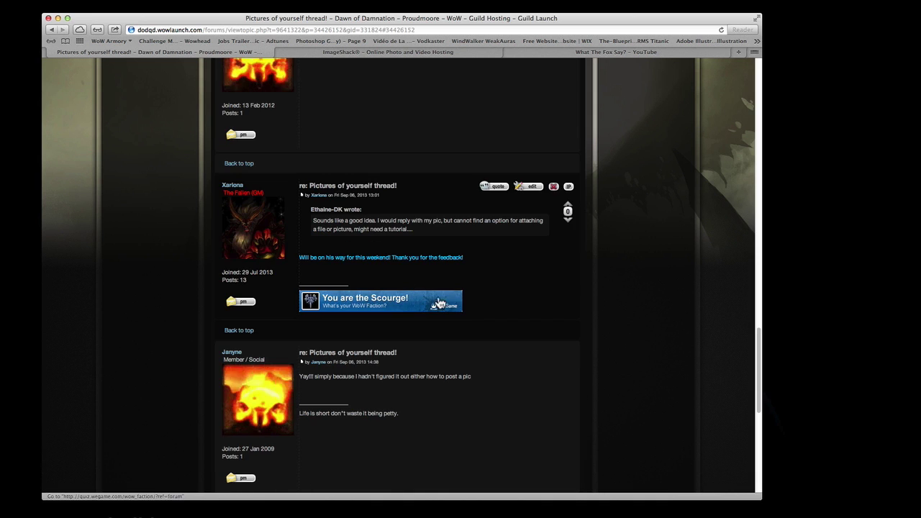
{"action": "left_click", "coordinate": [422, 364]}
{"action": "scroll", "coordinate": [446, 405], "scroll_direction": "down", "scroll_amount": 3}
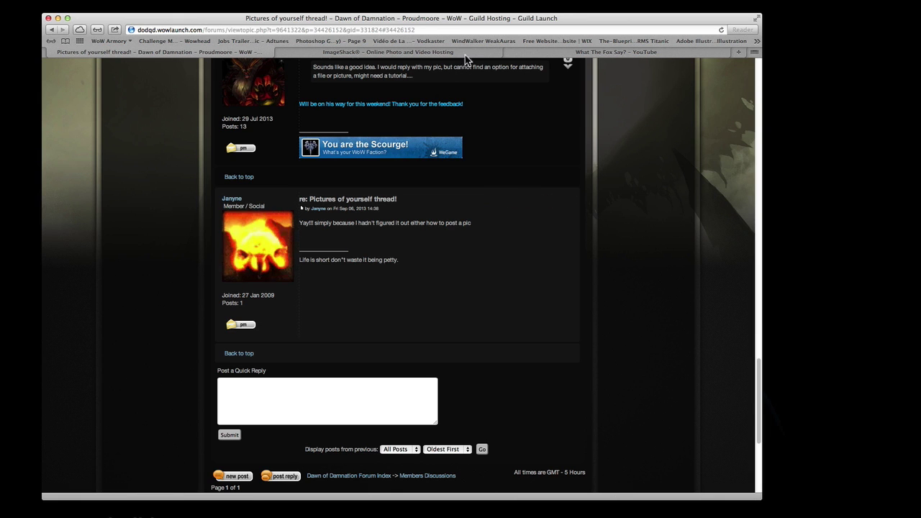
{"action": "left_click", "coordinate": [475, 53]}
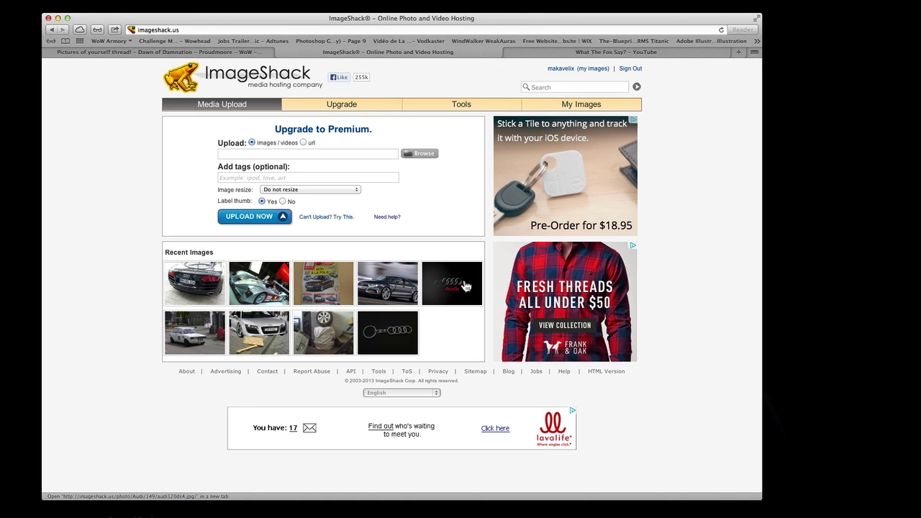
{"action": "left_click", "coordinate": [419, 154]}
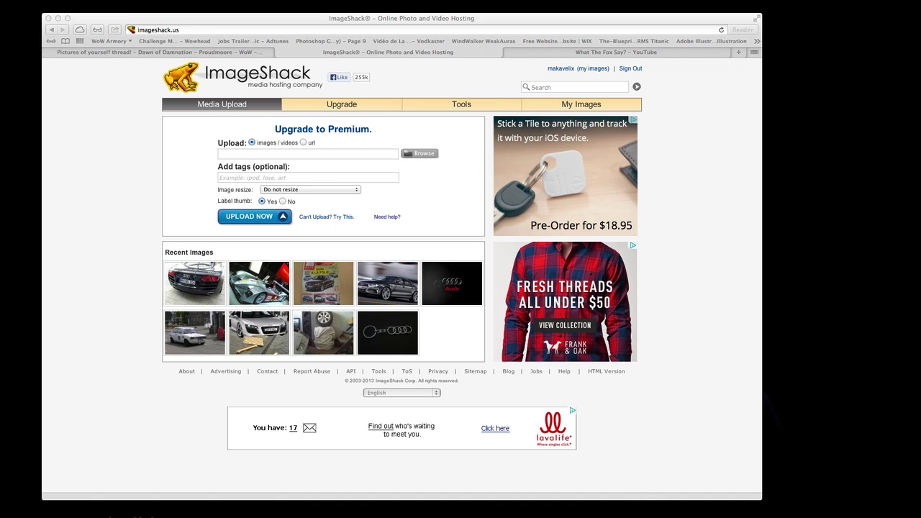
{"action": "left_click_drag", "start_coordinate": [389, 260], "coordinate": [329, 198]}
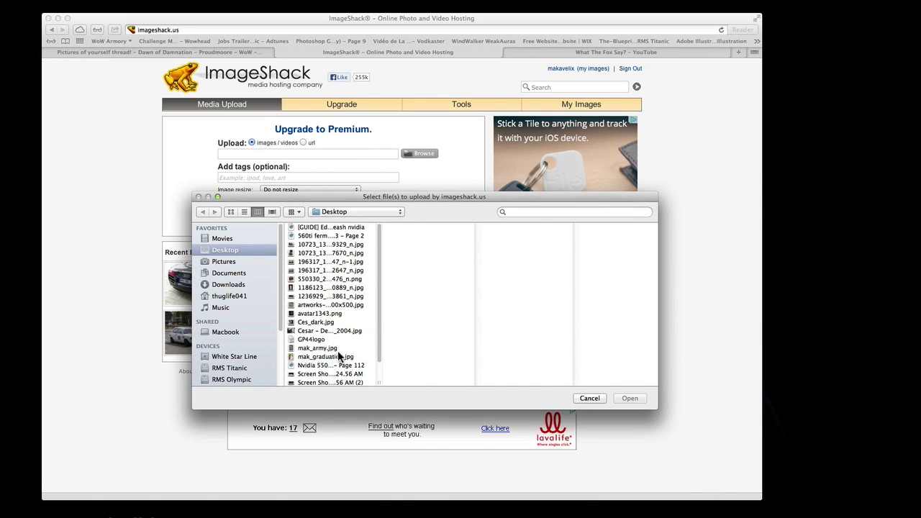
{"action": "scroll", "coordinate": [335, 348], "scroll_direction": "down", "scroll_amount": 2}
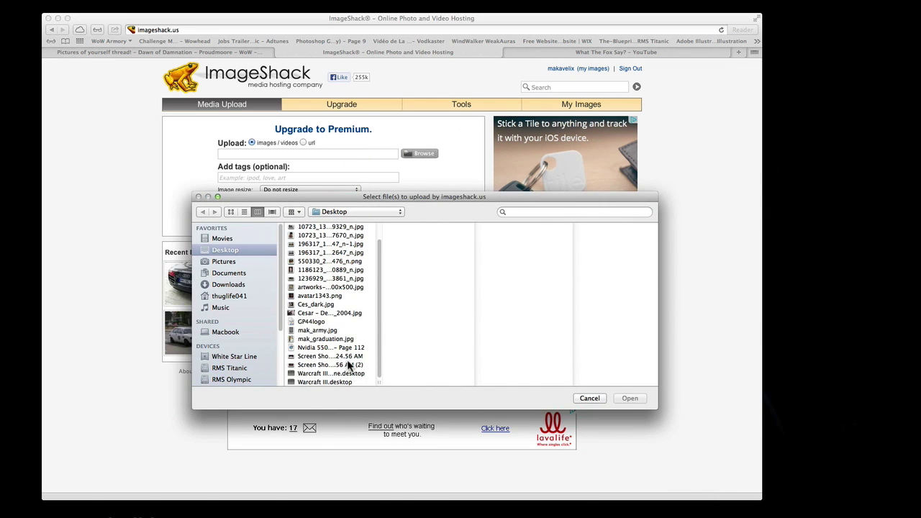
{"action": "scroll", "coordinate": [342, 360], "scroll_direction": "up", "scroll_amount": 1}
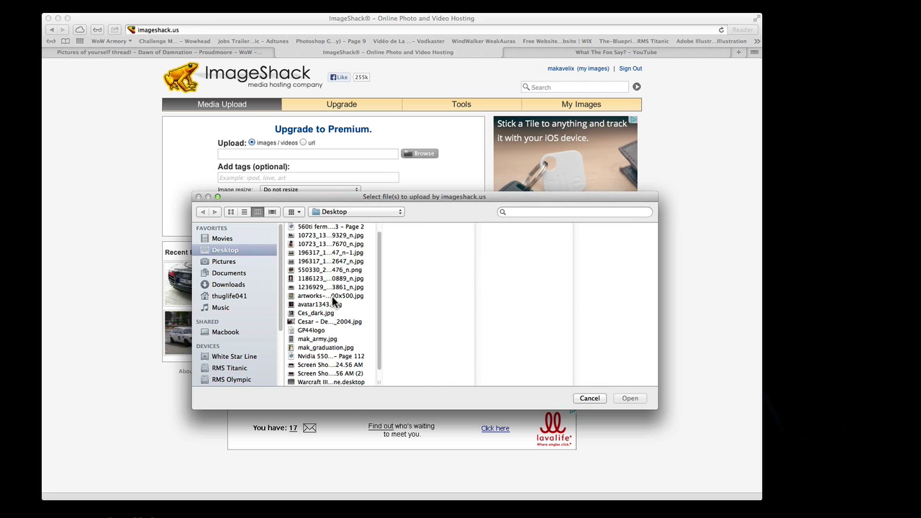
{"action": "left_click", "coordinate": [332, 297]}
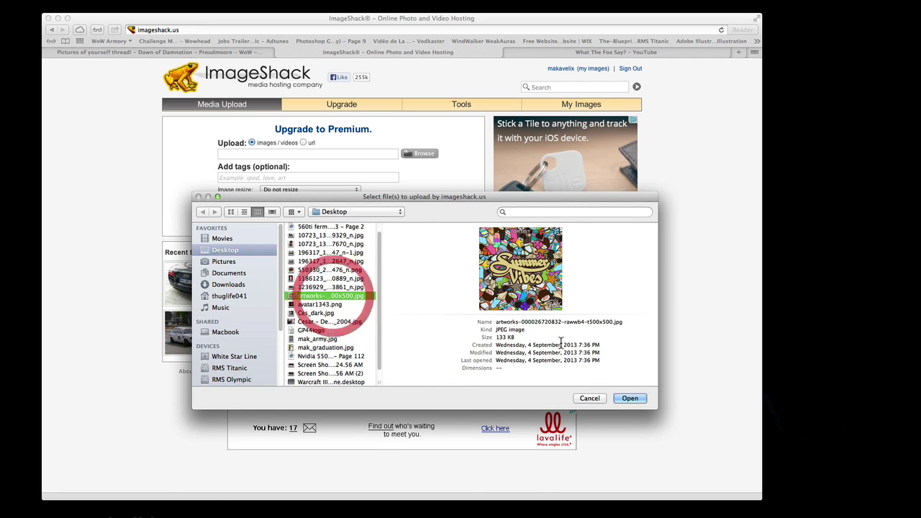
{"action": "left_click", "coordinate": [630, 398]}
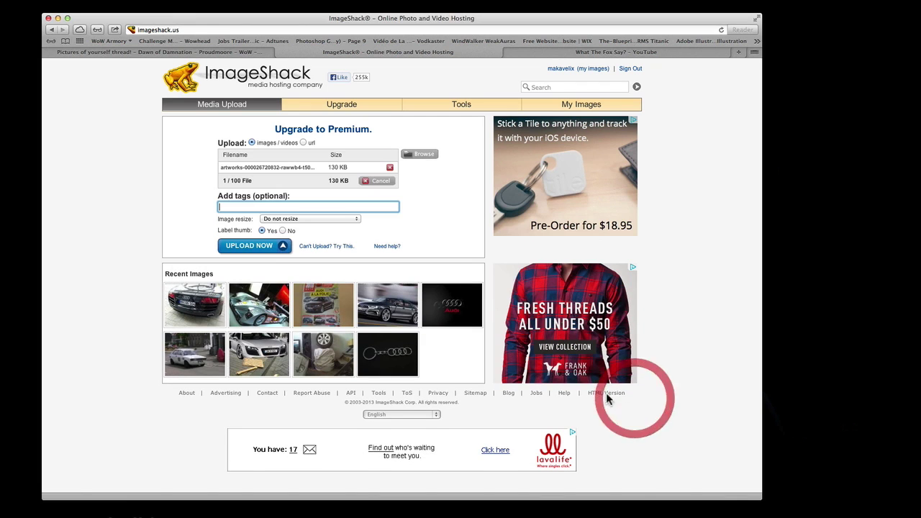
{"action": "left_click", "coordinate": [281, 248]}
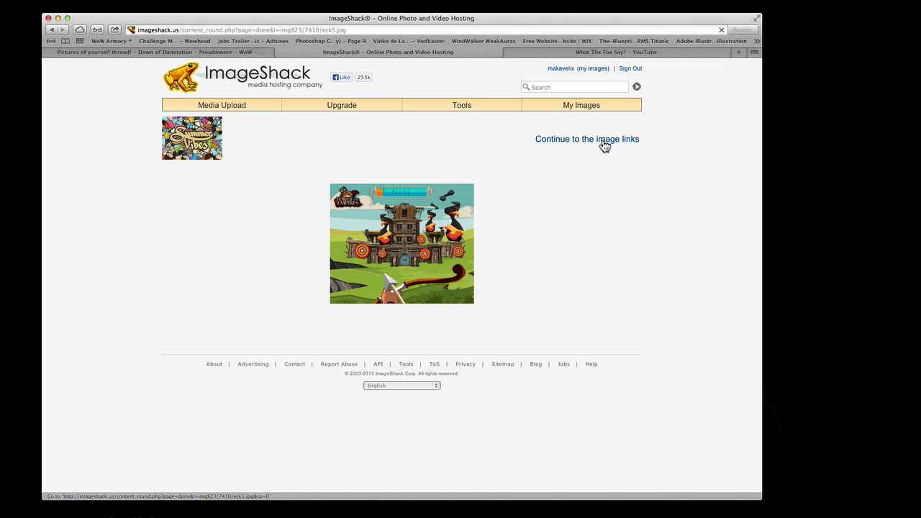
Continue to the uploaded image's links and copy its direct link
{"action": "left_click", "coordinate": [603, 140]}
{"action": "left_click", "coordinate": [199, 275]}
{"action": "left_click", "coordinate": [243, 286]}
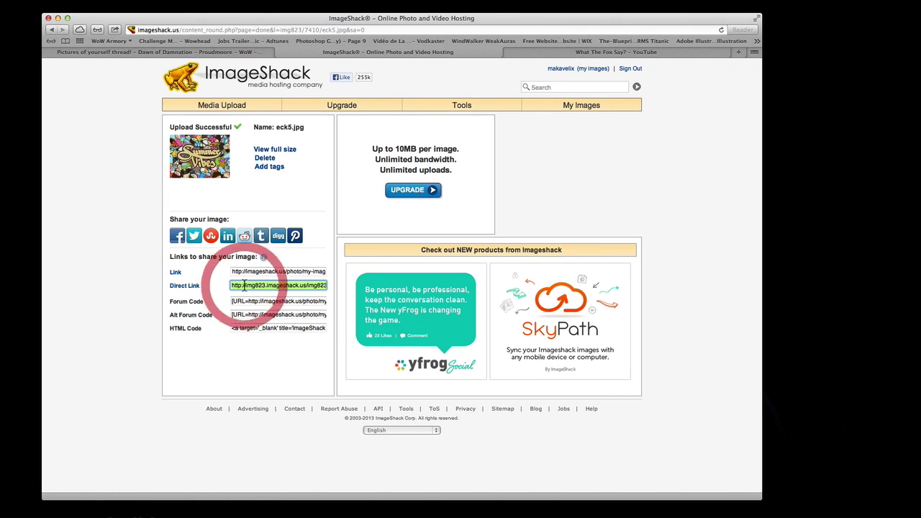
{"action": "left_click", "coordinate": [245, 285]}
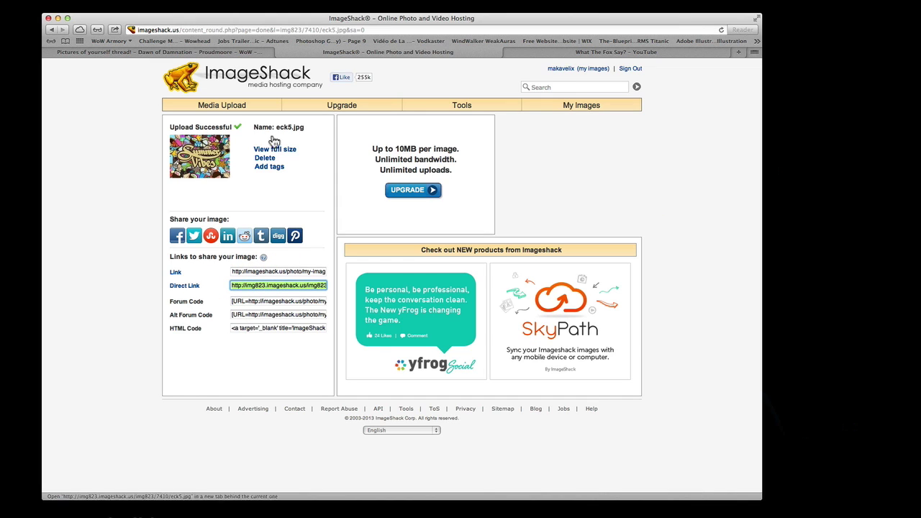
Return to the forum thread and write "Here is a picture for the tutorial i am doing right now for you guys!" as a quick reply
{"action": "left_click", "coordinate": [249, 51]}
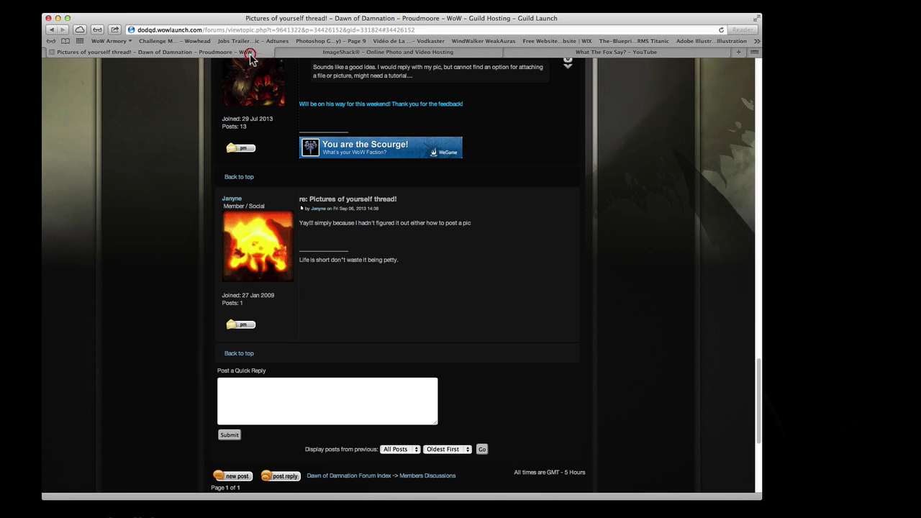
{"action": "left_click", "coordinate": [238, 388]}
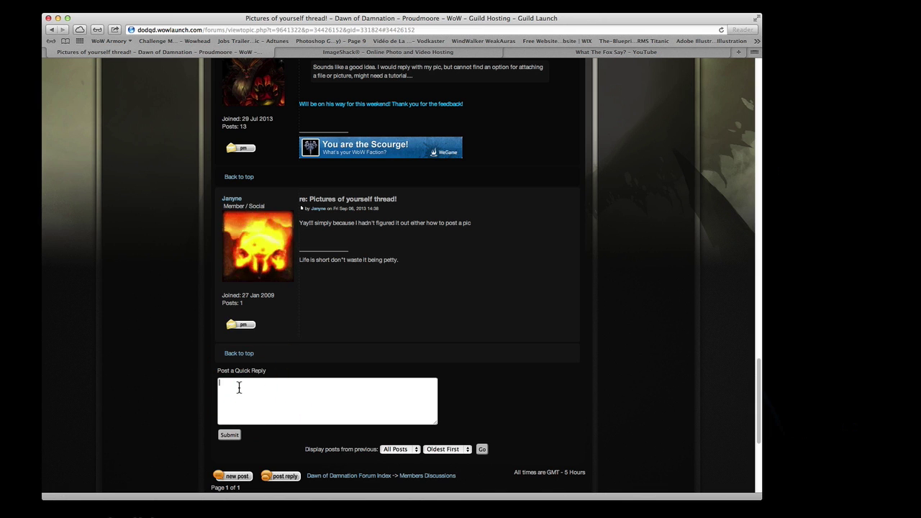
{"action": "type", "text": "Here is "}
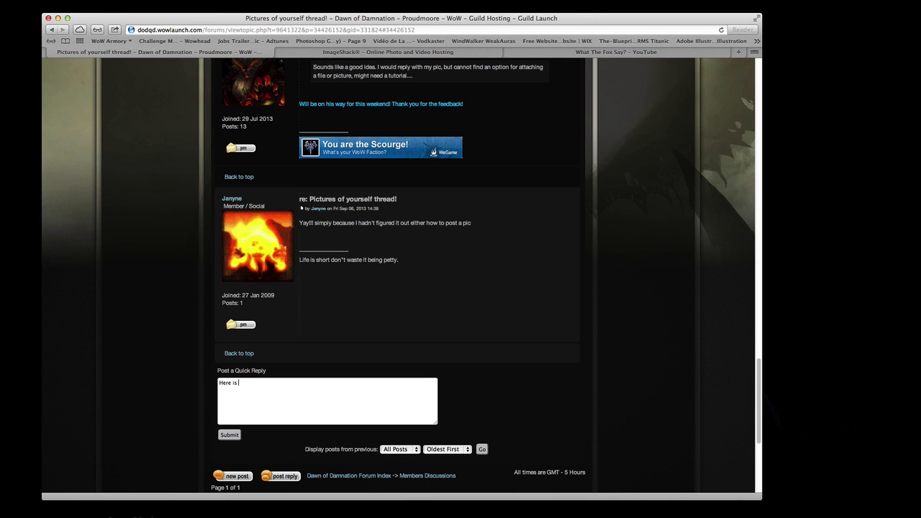
{"action": "type", "text": "a picture for t"}
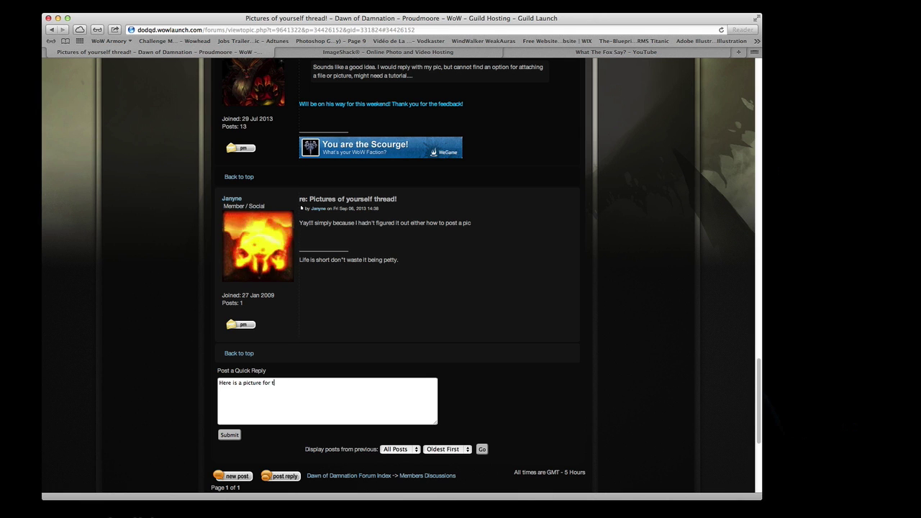
{"action": "type", "text": "he tutorial i am doing rigiht now"}
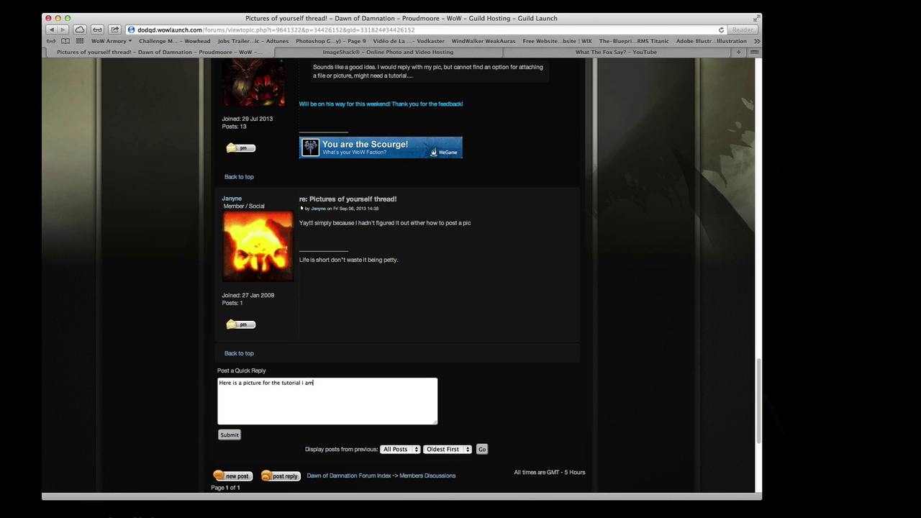
{"action": "key", "text": "BackSpace"}
{"action": "key", "text": "BackSpace"}
{"action": "key", "text": "BackSpace"}
{"action": "key", "text": "BackSpace"}
{"action": "key", "text": "BackSpace"}
{"action": "key", "text": "BackSpace"}
{"action": "key", "text": "BackSpace"}
{"action": "key", "text": "BackSpace"}
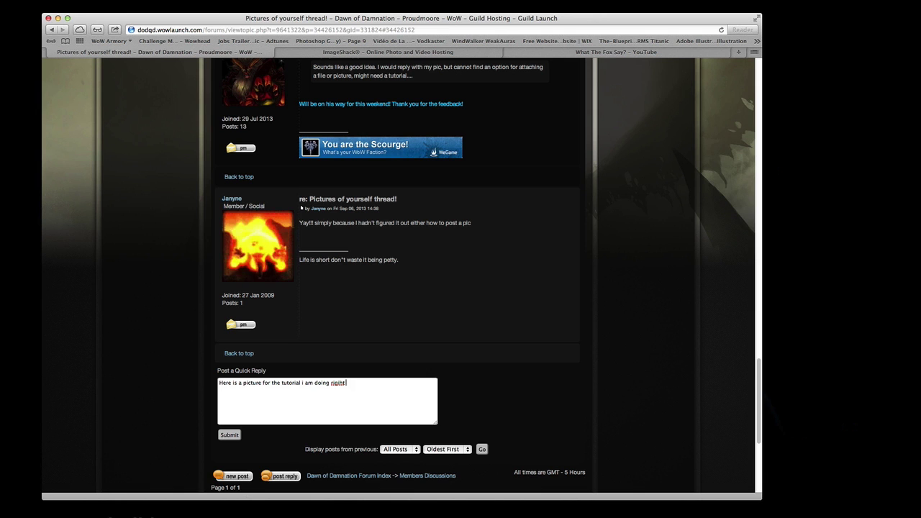
{"action": "type", "text": "ht now for you guys!"}
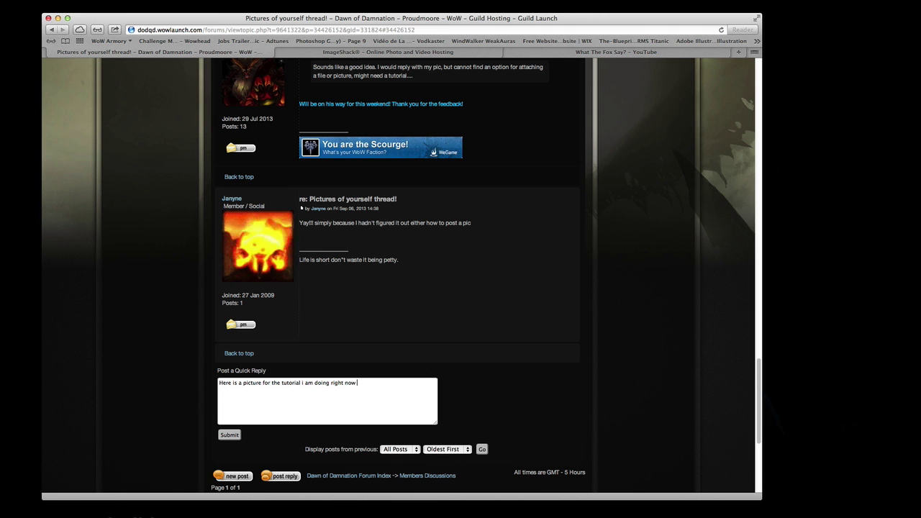
Paste the copied direct image link on a new line below the reply text
{"action": "key", "text": "Return"}
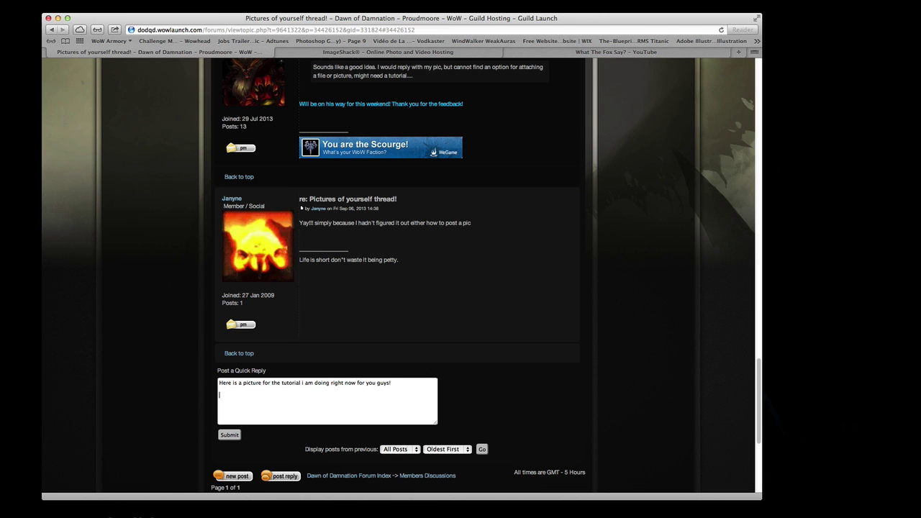
{"action": "key", "text": "super+v"}
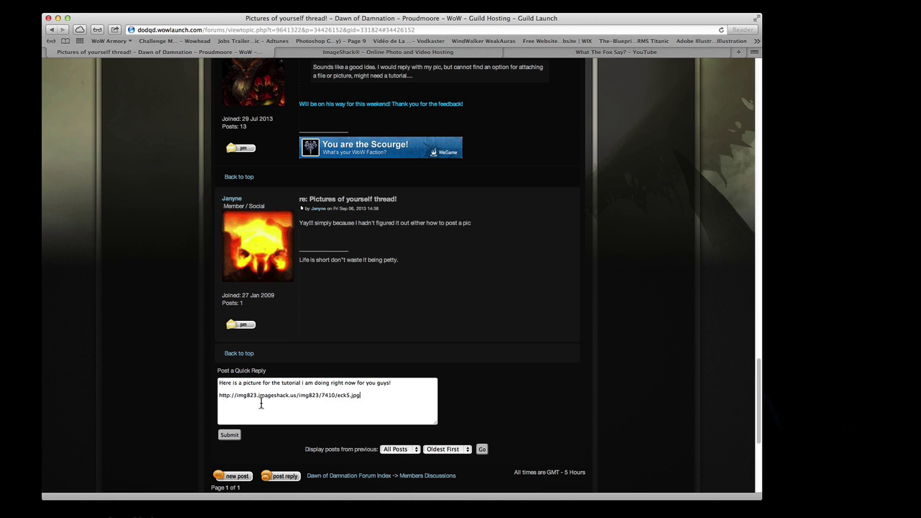
{"action": "left_click", "coordinate": [352, 395]}
{"action": "left_click_drag", "start_coordinate": [351, 395], "coordinate": [211, 395]}
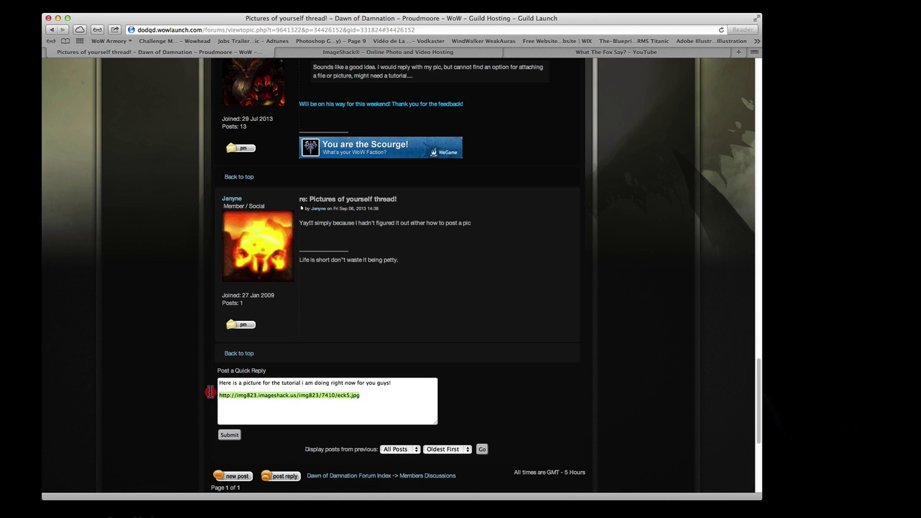
Enclose the pasted image link in the quick reply between [img] and [/img] tags
{"action": "left_click", "coordinate": [225, 396]}
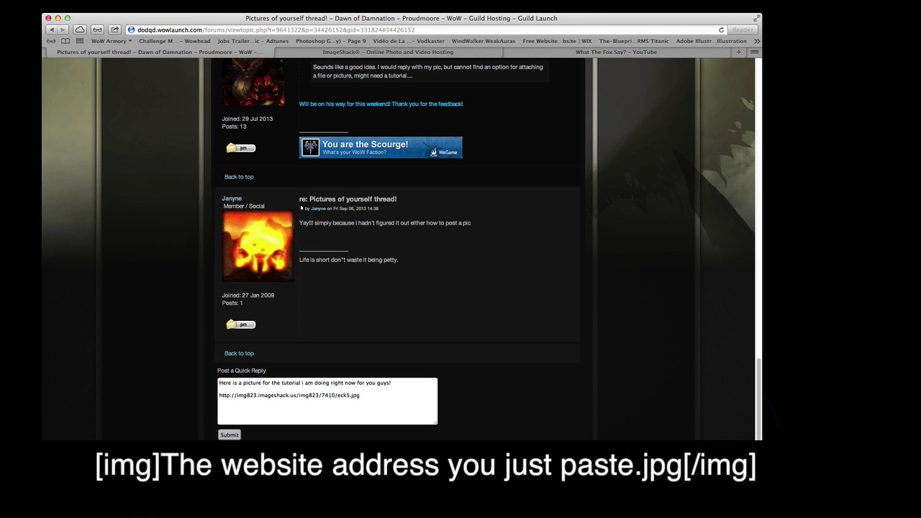
{"action": "type", "text": "["}
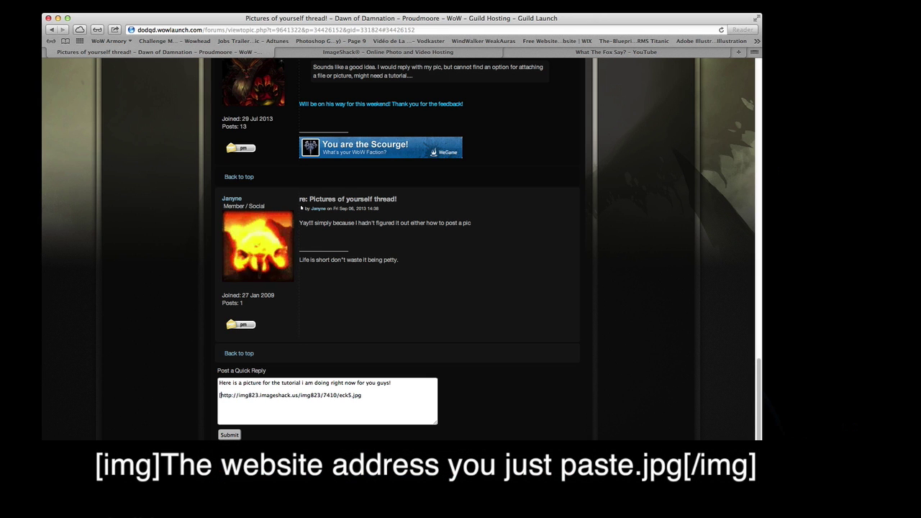
{"action": "type", "text": "imge"}
{"action": "key", "text": "BackSpace"}
{"action": "type", "text": "]"}
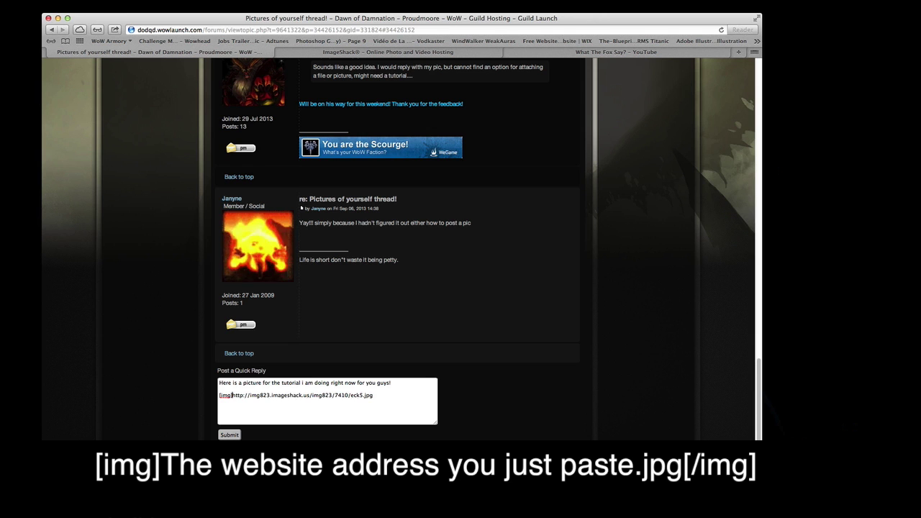
{"action": "left_click", "coordinate": [386, 395]}
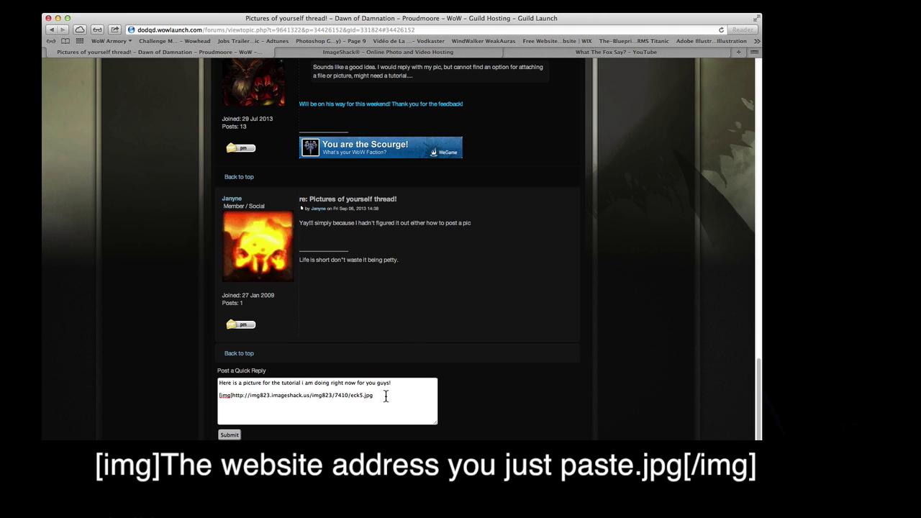
{"action": "type", "text": "["}
{"action": "type", "text": "/"}
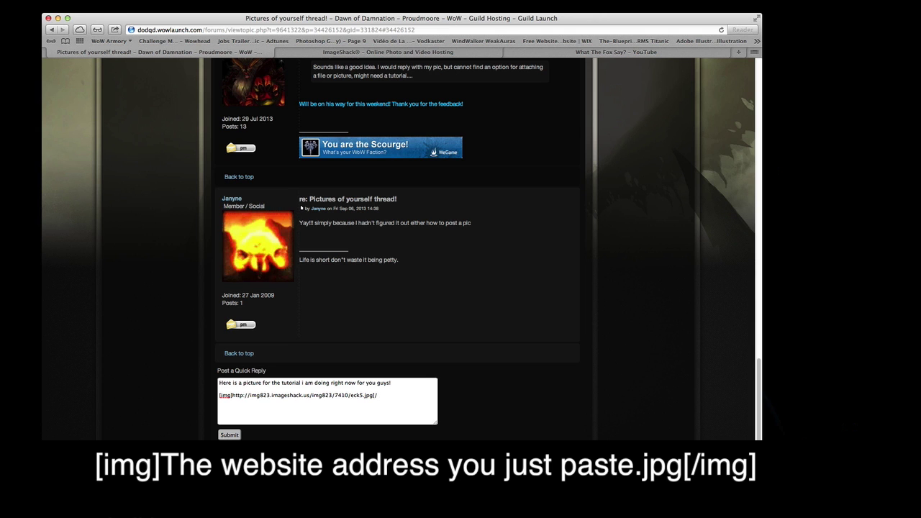
{"action": "type", "text": "img]"}
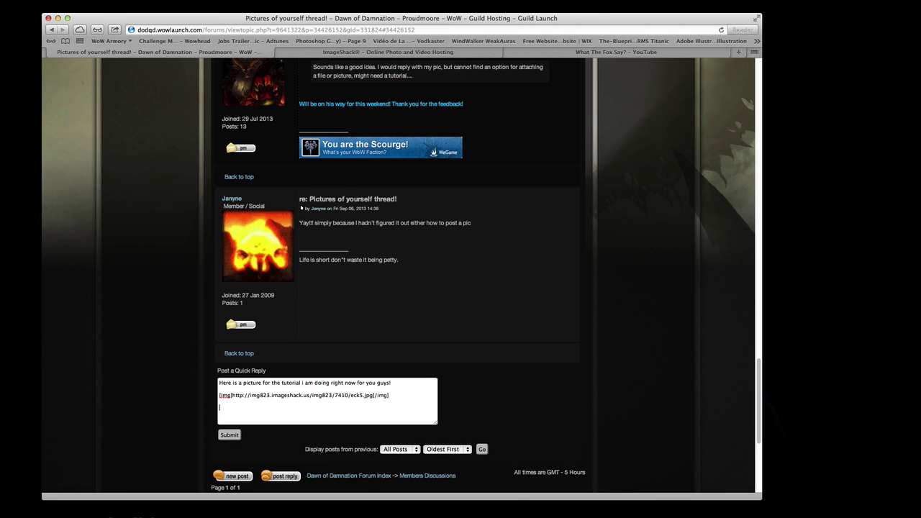
Search Google for "pictures" in a new browser tab and browse the image results
{"action": "left_click", "coordinate": [447, 53]}
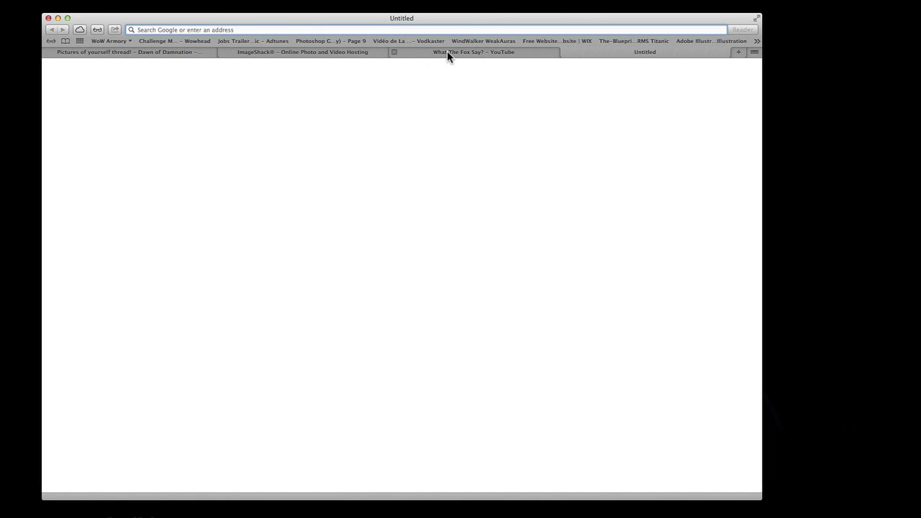
{"action": "type", "text": "pictures"}
{"action": "key", "text": "Return"}
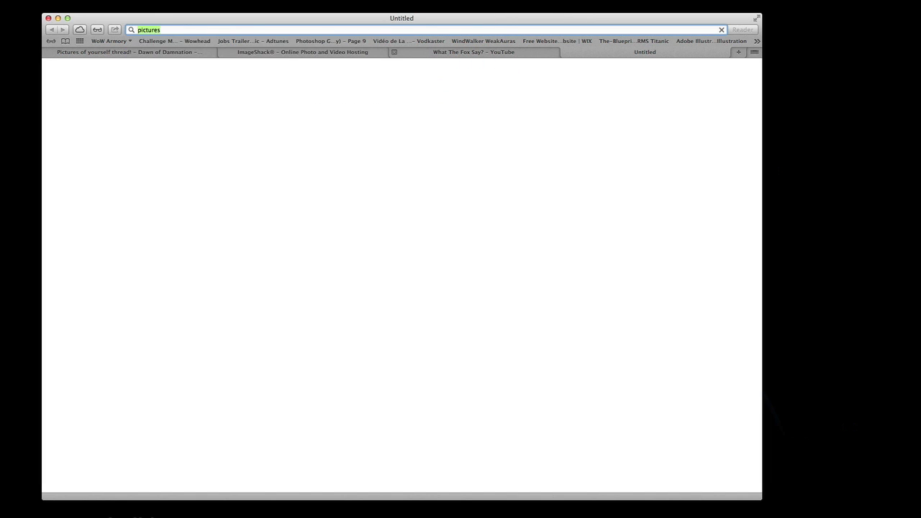
{"action": "left_click", "coordinate": [120, 66]}
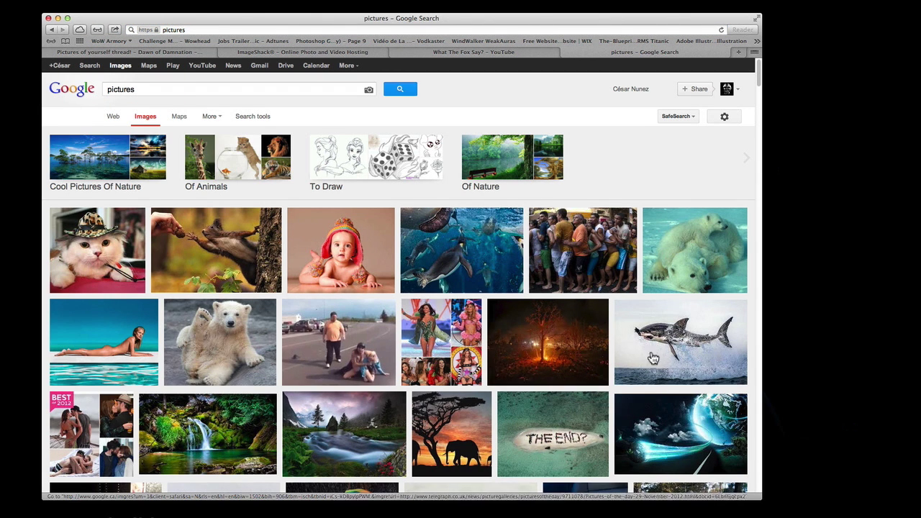
{"action": "scroll", "coordinate": [472, 379], "scroll_direction": "down", "scroll_amount": 5}
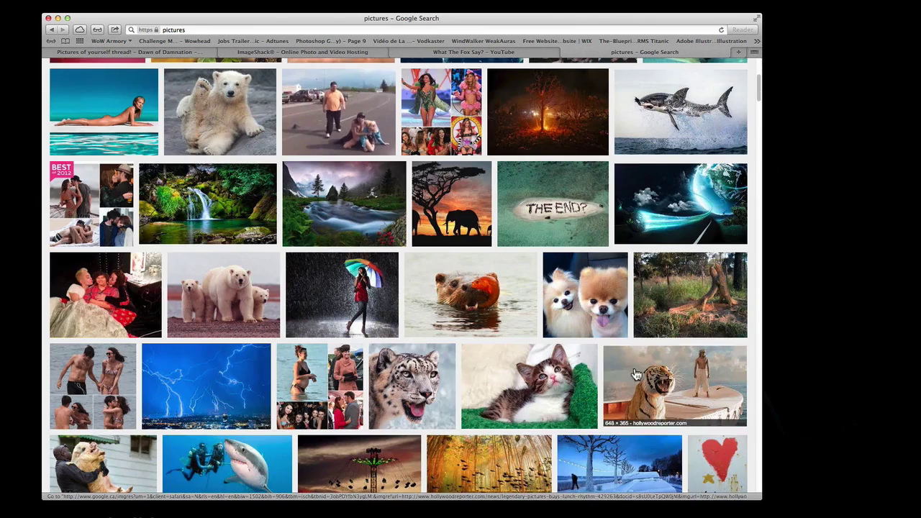
Open the original image of the shark with two divers from the Google results and copy its web address
{"action": "scroll", "coordinate": [471, 379], "scroll_direction": "down", "scroll_amount": 3}
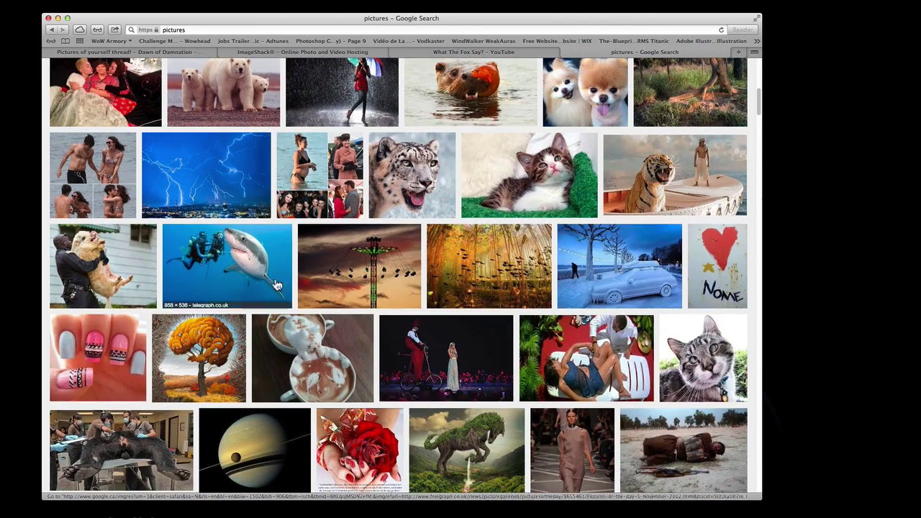
{"action": "left_click", "coordinate": [229, 253]}
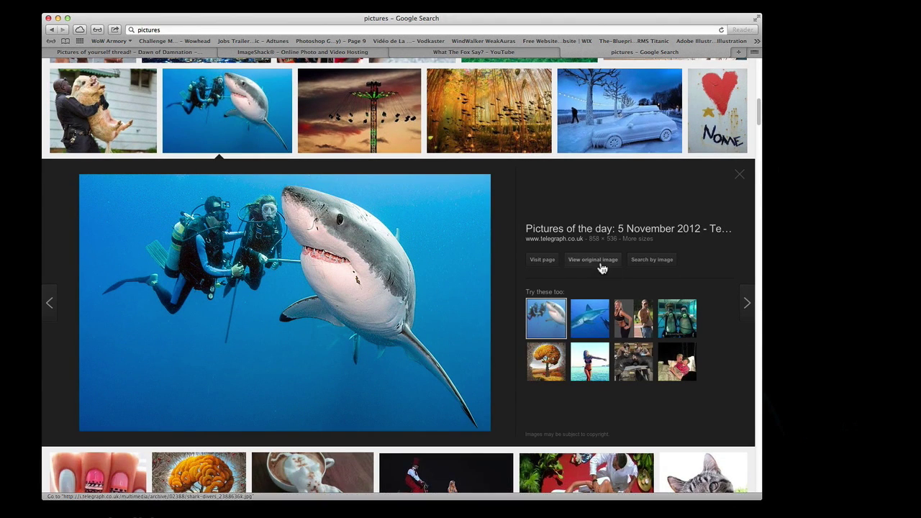
{"action": "left_click", "coordinate": [600, 260]}
{"action": "left_click", "coordinate": [360, 31]}
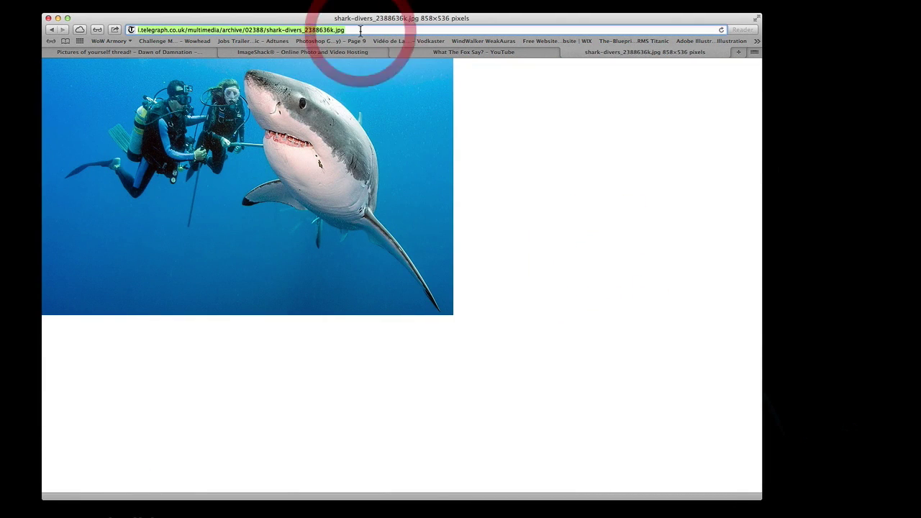
Paste the copied shark image address below the first image link in the forum quick reply, enclosed in [img] and [/img] tags
{"action": "left_click", "coordinate": [173, 52]}
{"action": "left_click", "coordinate": [305, 401]}
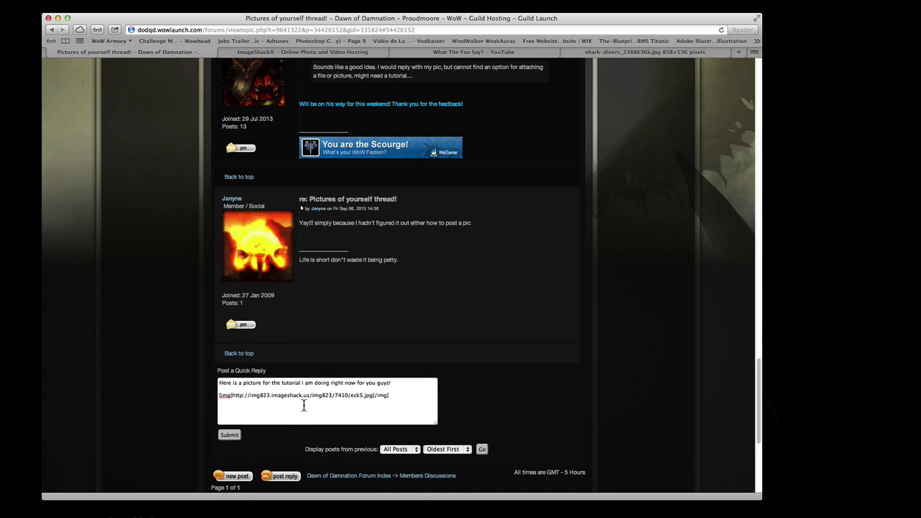
{"action": "type", "text": "http://i.telegraph.co.uk/multimedia/archive/02388/shark-divers_2388636k.jpg"}
{"action": "left_click", "coordinate": [219, 407]}
{"action": "type", "text": "[img]"}
{"action": "left_click", "coordinate": [288, 413]}
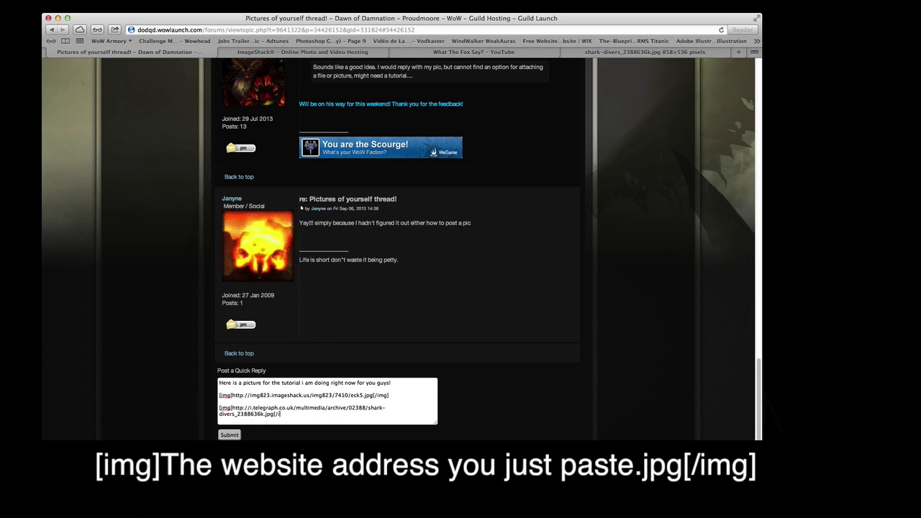
Add a line break after the second image link and submit the quick reply to the thread
{"action": "scroll", "coordinate": [401, 407], "scroll_direction": "down", "scroll_amount": 2}
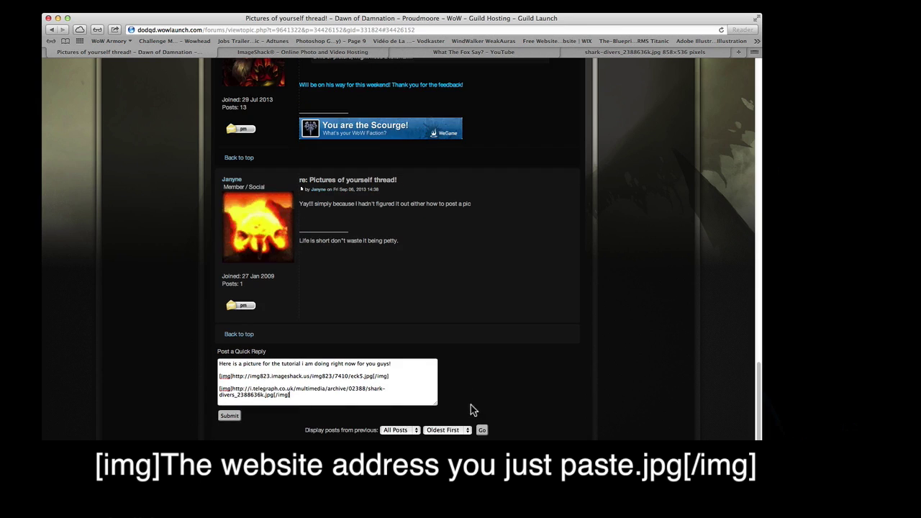
{"action": "key", "text": "Return"}
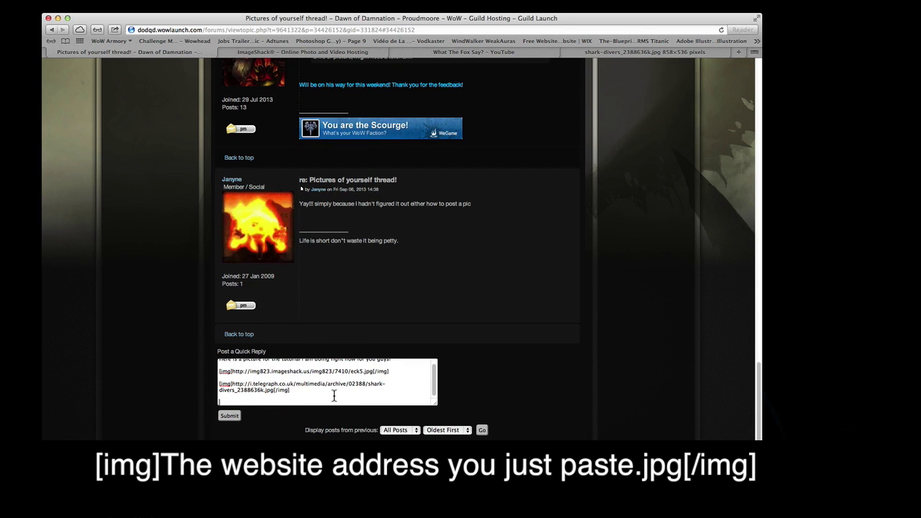
{"action": "left_click", "coordinate": [230, 418]}
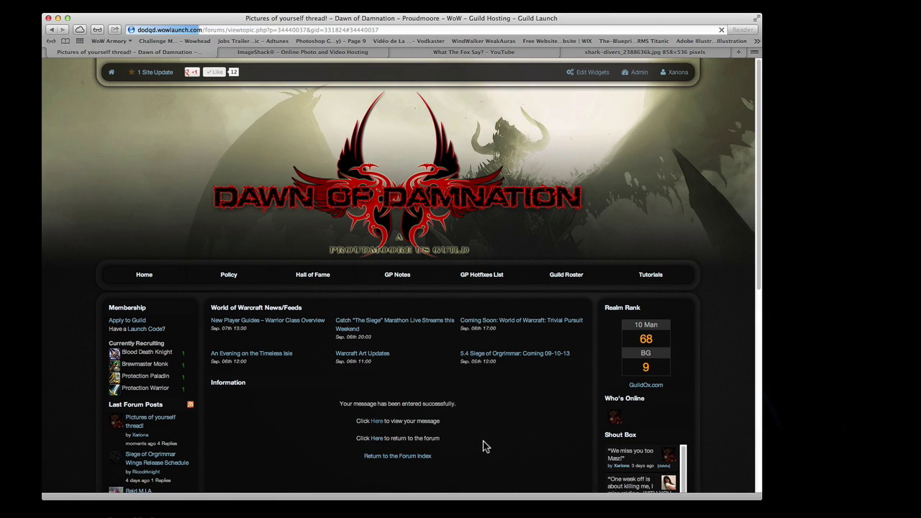
View the new post in the thread and examine how both embedded pictures are displayed
{"action": "scroll", "coordinate": [503, 392], "scroll_direction": "up", "scroll_amount": 3}
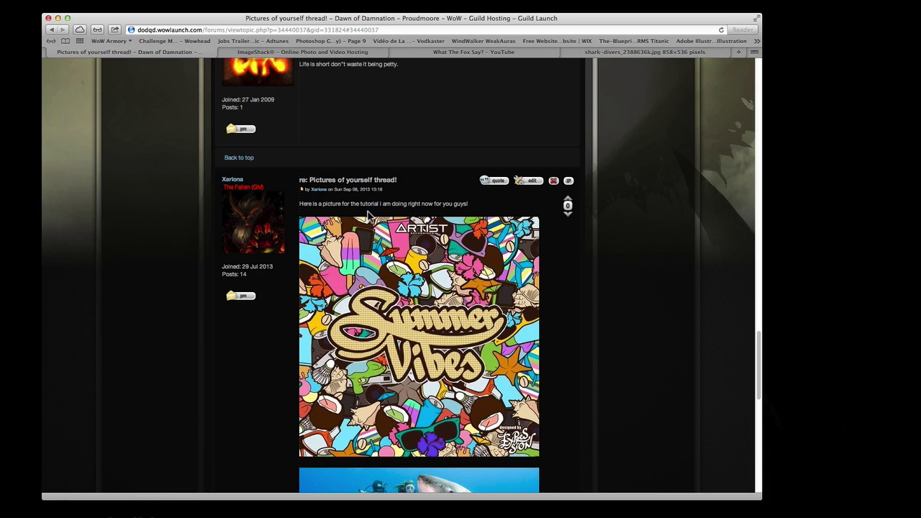
{"action": "left_click", "coordinate": [478, 212]}
{"action": "scroll", "coordinate": [488, 234], "scroll_direction": "down", "scroll_amount": 3}
{"action": "scroll", "coordinate": [557, 367], "scroll_direction": "down", "scroll_amount": 3}
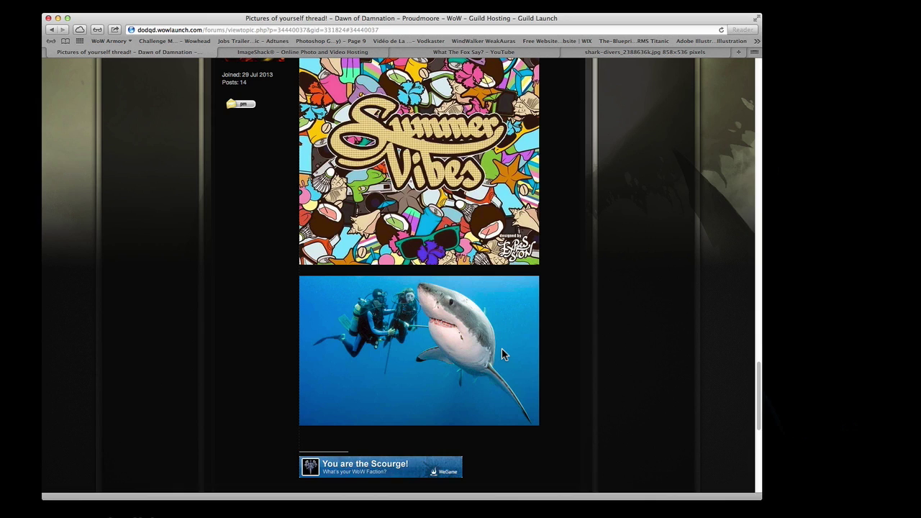
{"action": "scroll", "coordinate": [520, 360], "scroll_direction": "down", "scroll_amount": 4}
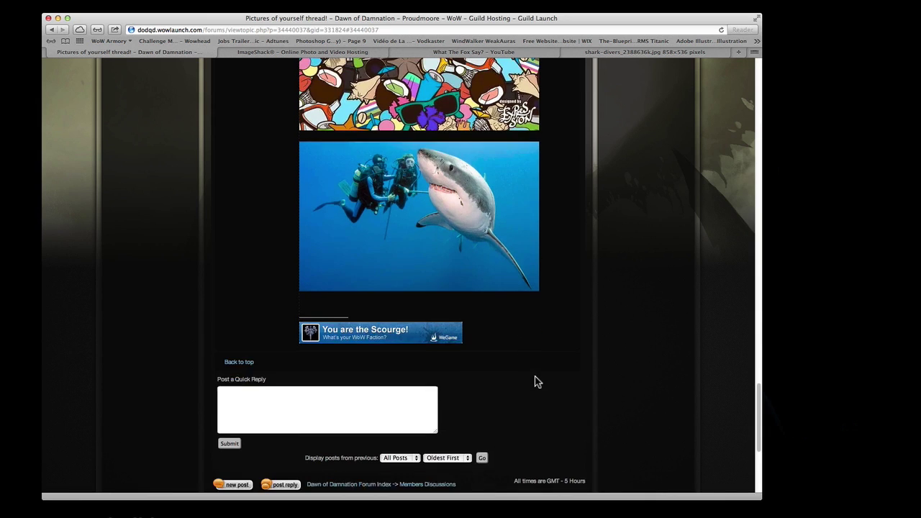
{"action": "scroll", "coordinate": [534, 381], "scroll_direction": "up", "scroll_amount": 10}
{"action": "scroll", "coordinate": [529, 380], "scroll_direction": "down", "scroll_amount": 7}
{"action": "scroll", "coordinate": [528, 380], "scroll_direction": "up", "scroll_amount": 1}
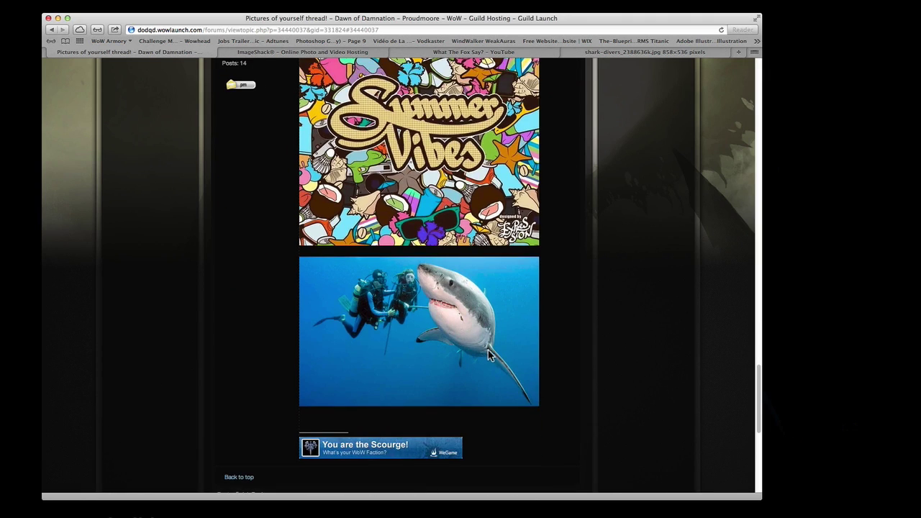